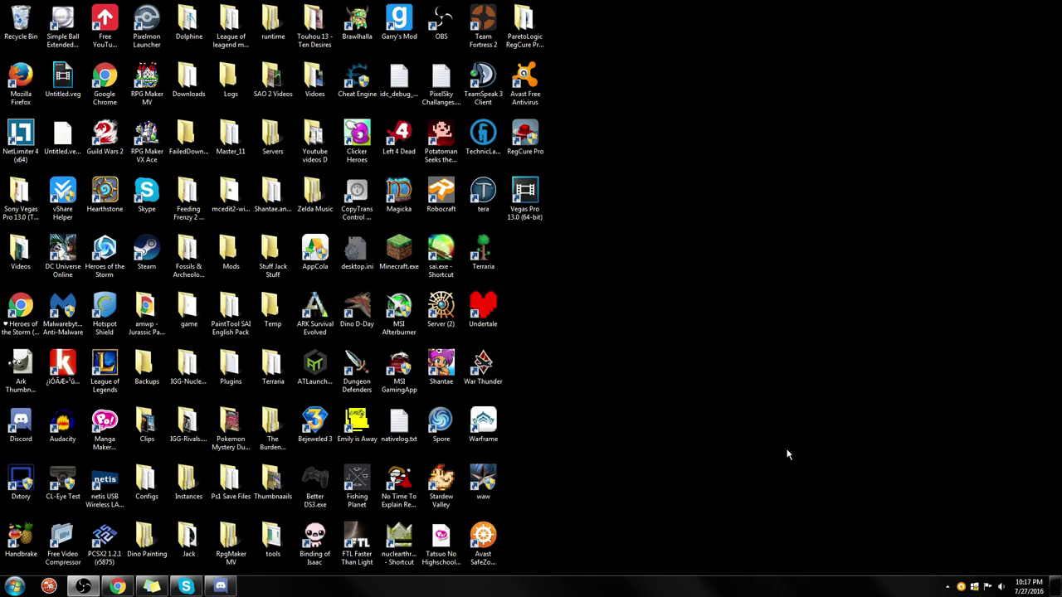
# - Restore the OBS window from the taskbar and maximize it to full screen
pyautogui.click(974, 587)
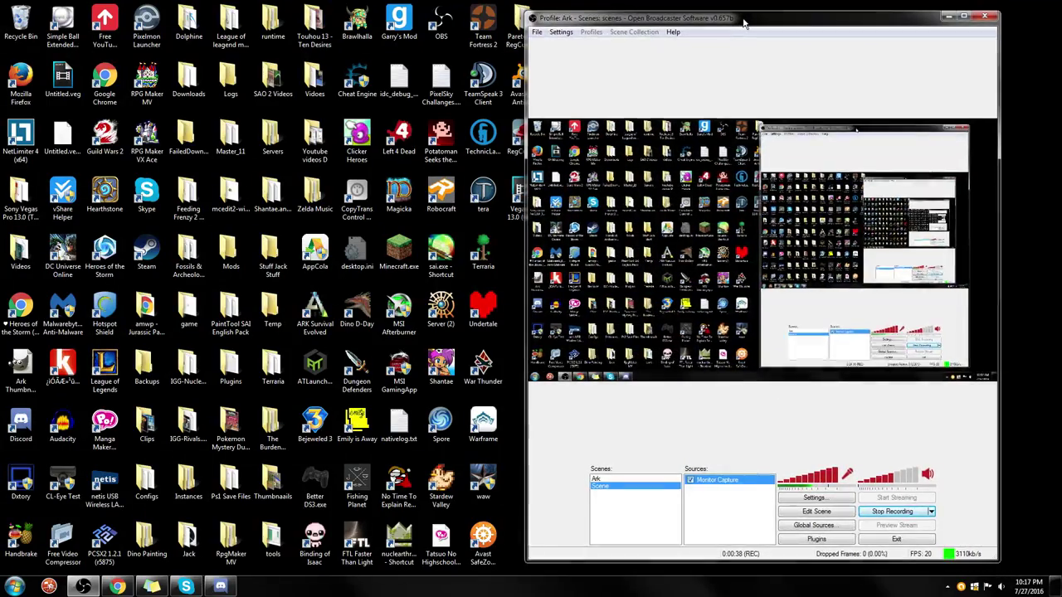
pyautogui.moveTo(743, 36); pyautogui.dragTo(746, 16)
pyautogui.doubleClick(726, 11)
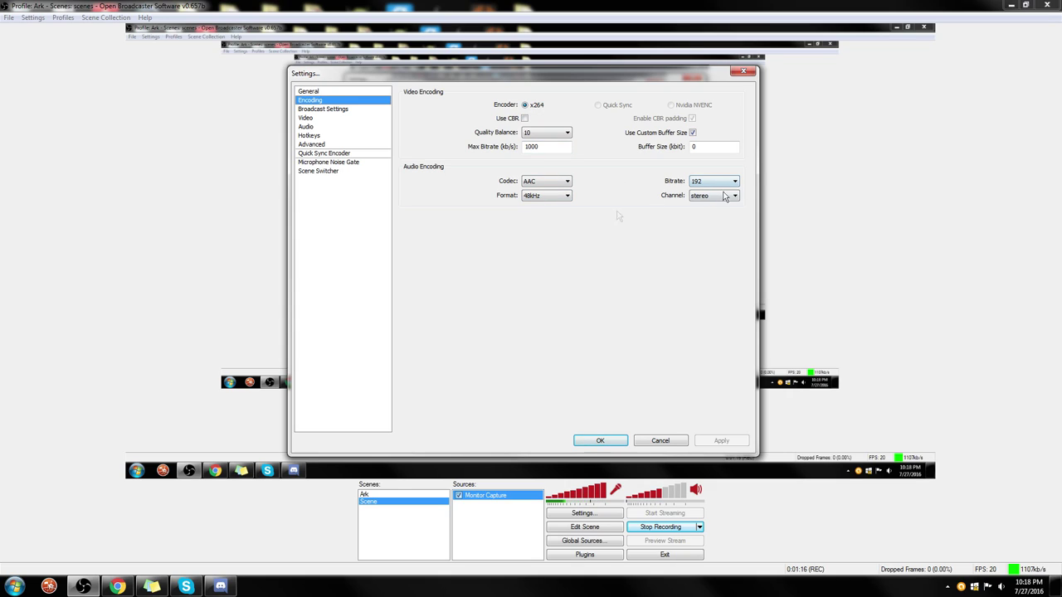
# - Move on to the Broadcast Settings page, which uses File Output Only mode
pyautogui.click(359, 110)
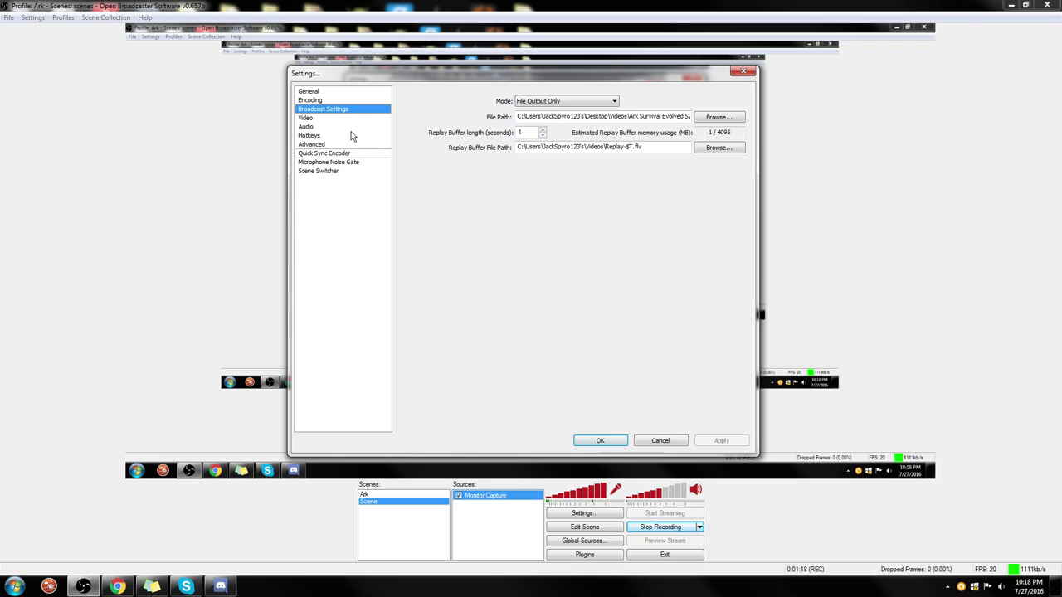
# - Set video to 1920x1080 with Resolution Downscale None and 60 FPS
pyautogui.click(329, 118)
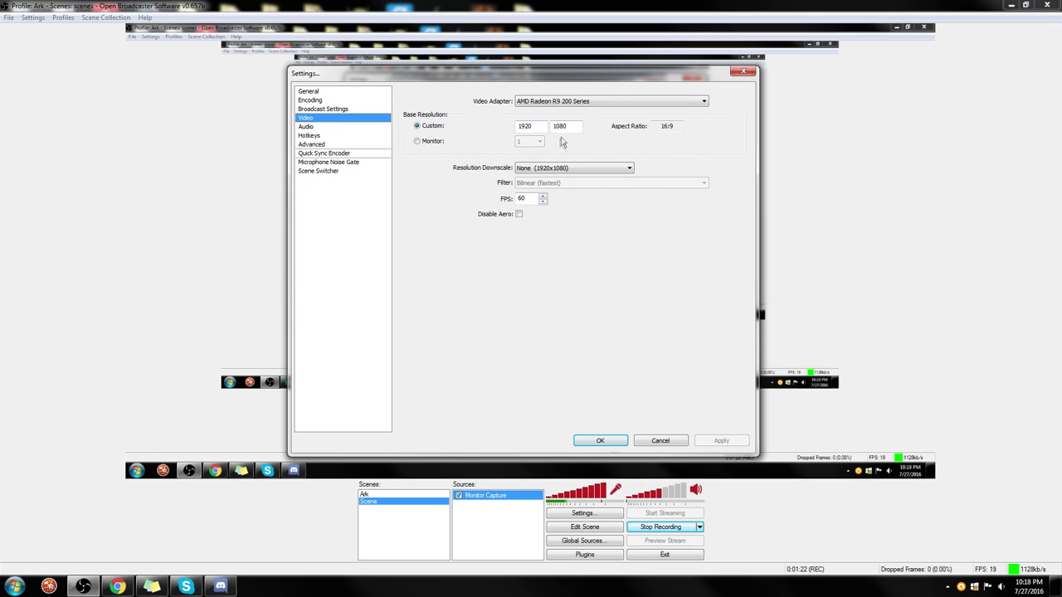
pyautogui.click(572, 170)
pyautogui.click(552, 169)
pyautogui.click(562, 171)
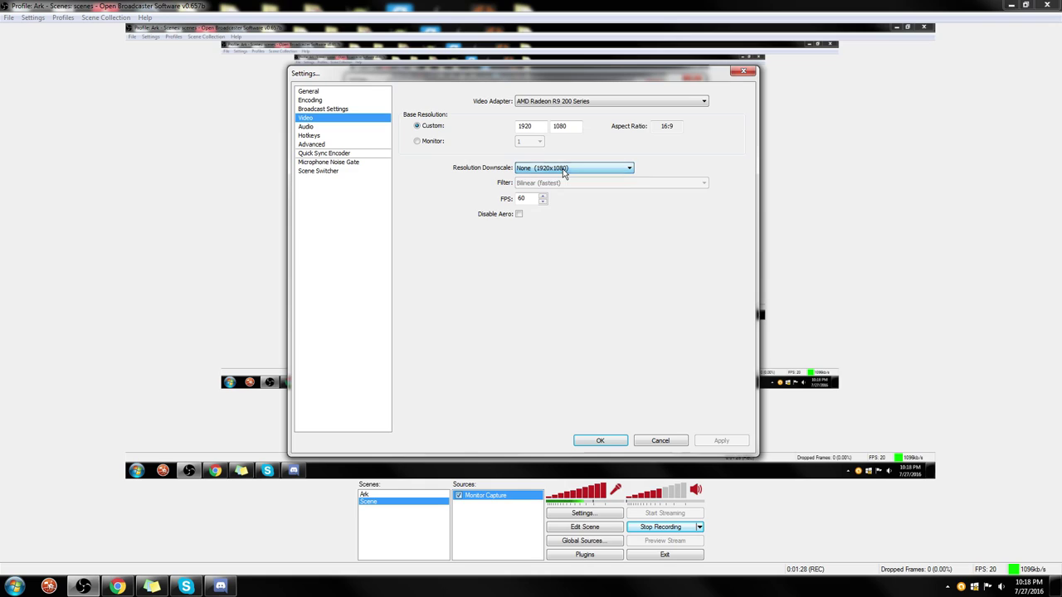
pyautogui.click(531, 198)
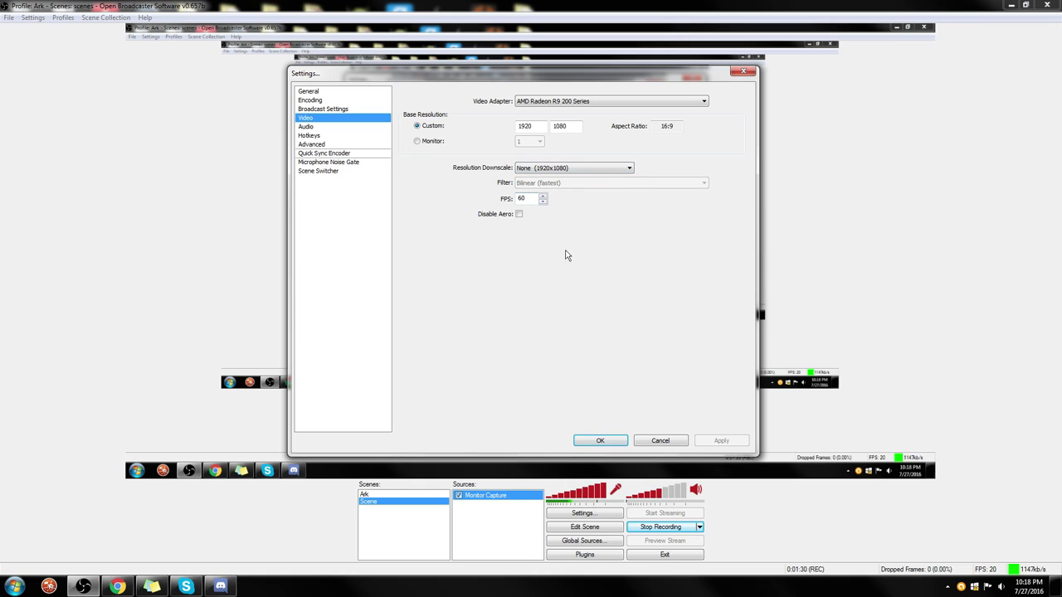
pyautogui.click(315, 143)
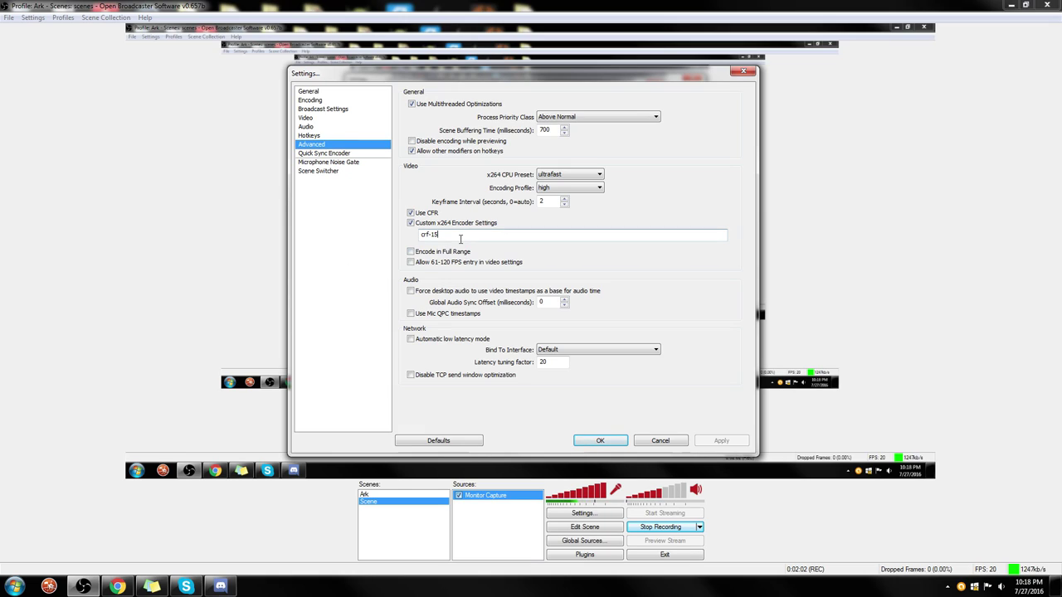
# - Finalize the custom x264 encoder setting crf-15 and save the Settings
pyautogui.moveTo(460, 235); pyautogui.dragTo(407, 223)
pyautogui.click(509, 236)
pyautogui.click(430, 234)
pyautogui.click(603, 441)
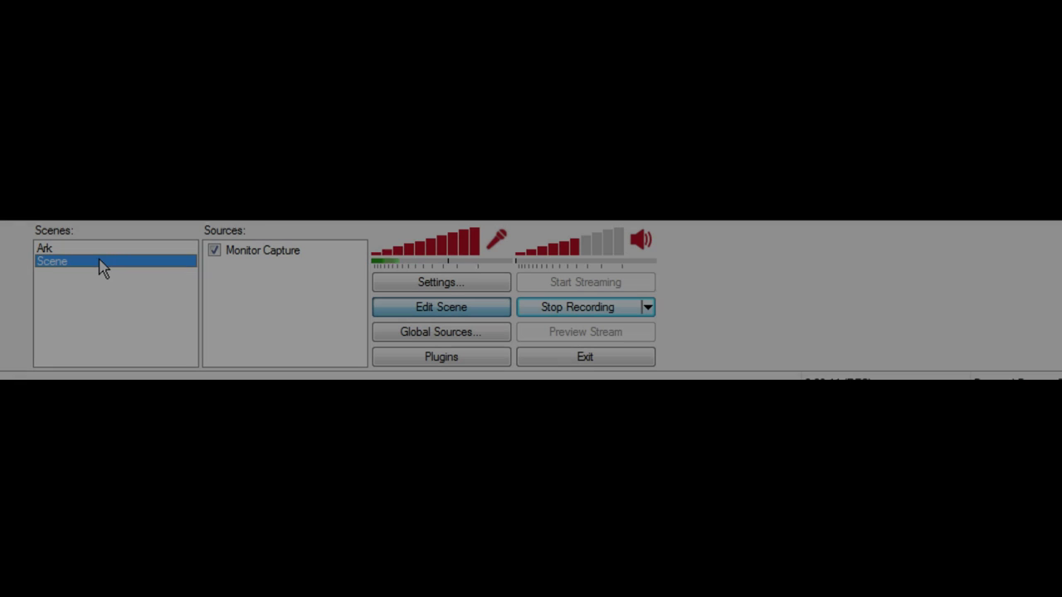
# - Add a Game Capture source to Scene above Monitor Capture, leaving it disabled
pyautogui.rightClick(118, 296)
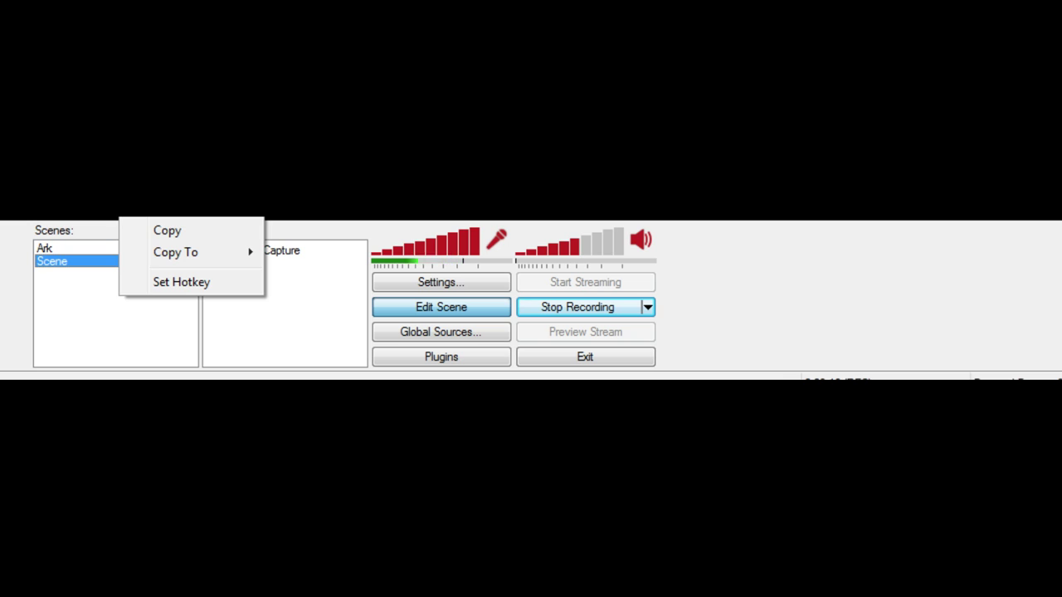
pyautogui.click(291, 282)
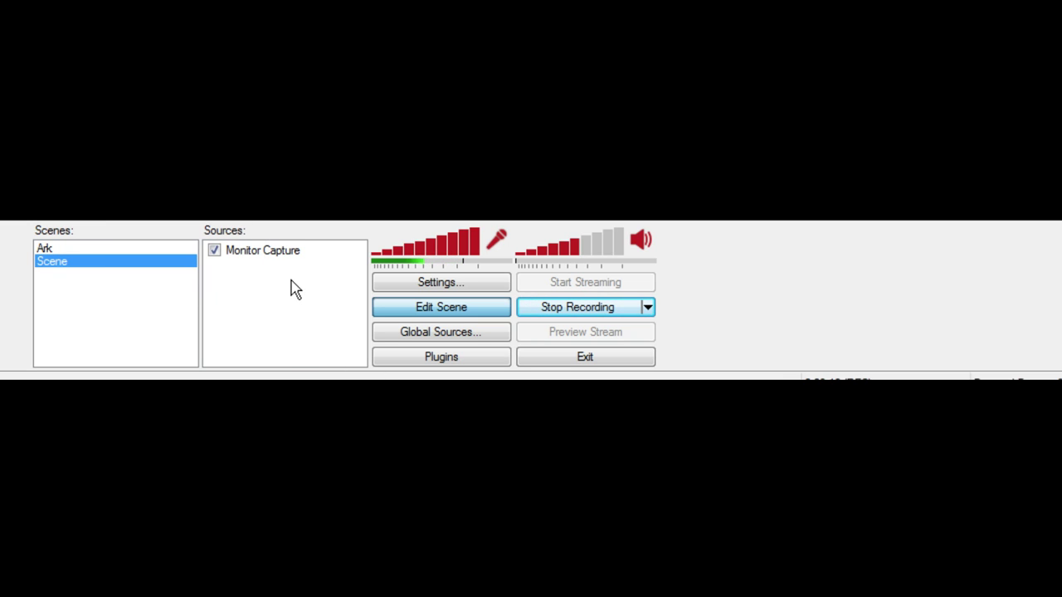
pyautogui.rightClick(290, 280)
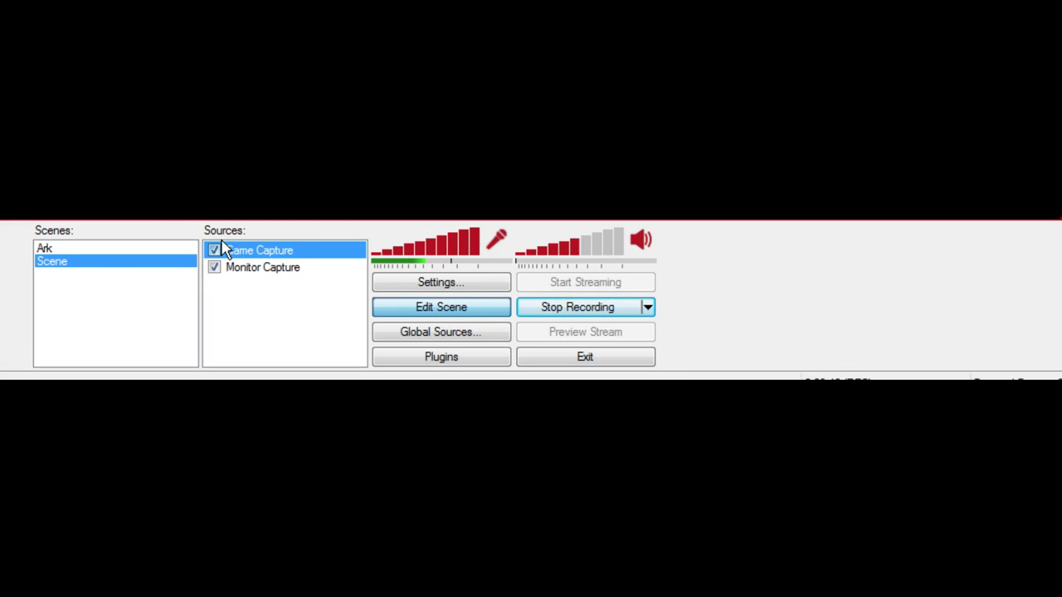
pyautogui.click(214, 249)
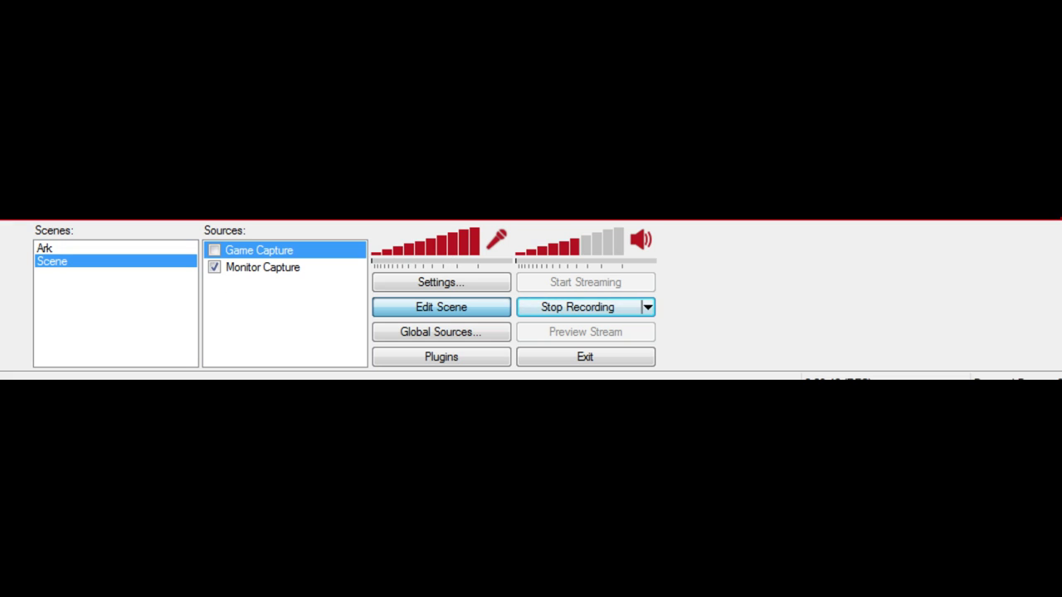